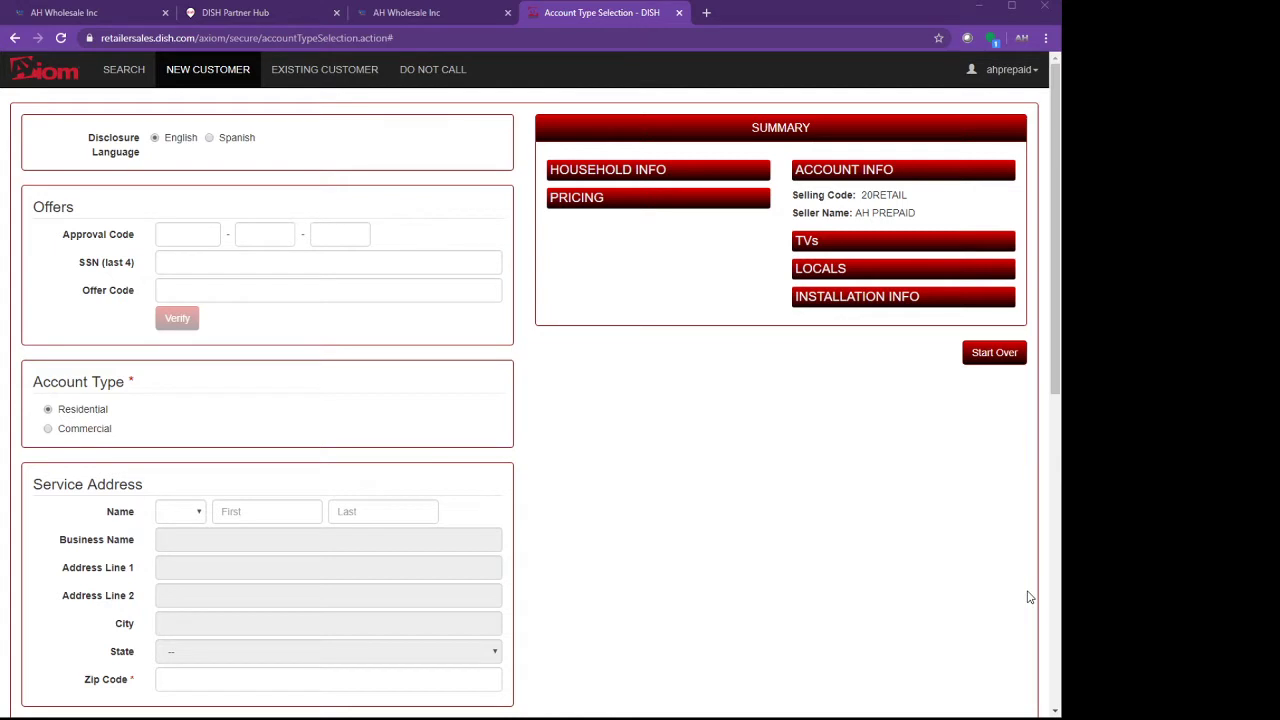
Open the new customer order form and enter the customer's first and last name.
{"action": "left_click", "coordinate": [210, 78]}
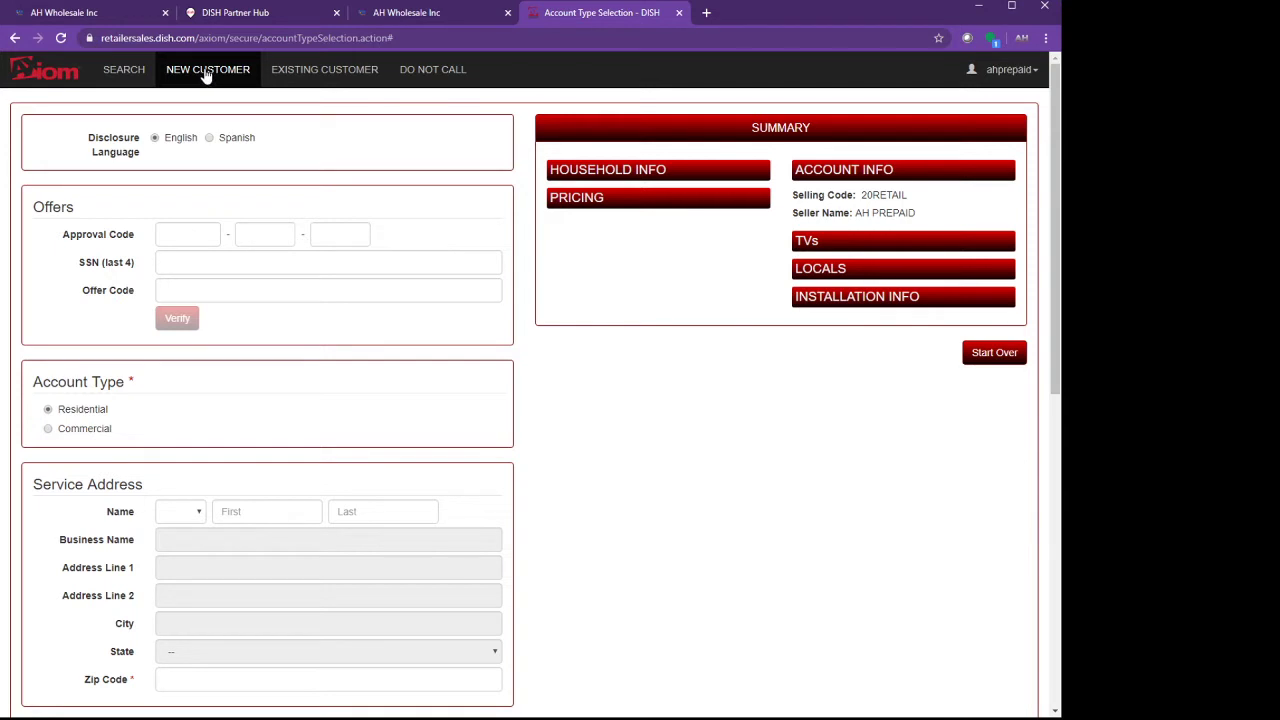
{"action": "scroll", "coordinate": [236, 302], "scroll_direction": "down", "scroll_amount": 1}
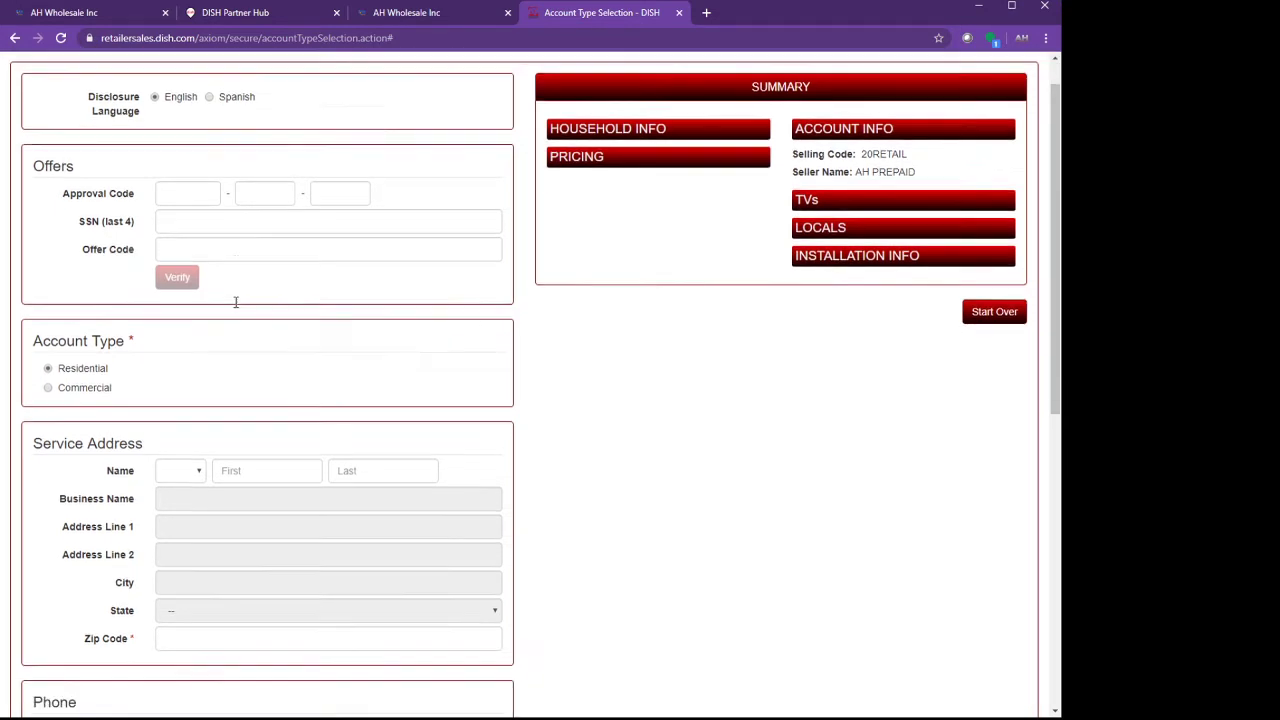
{"action": "scroll", "coordinate": [236, 302], "scroll_direction": "down", "scroll_amount": 1}
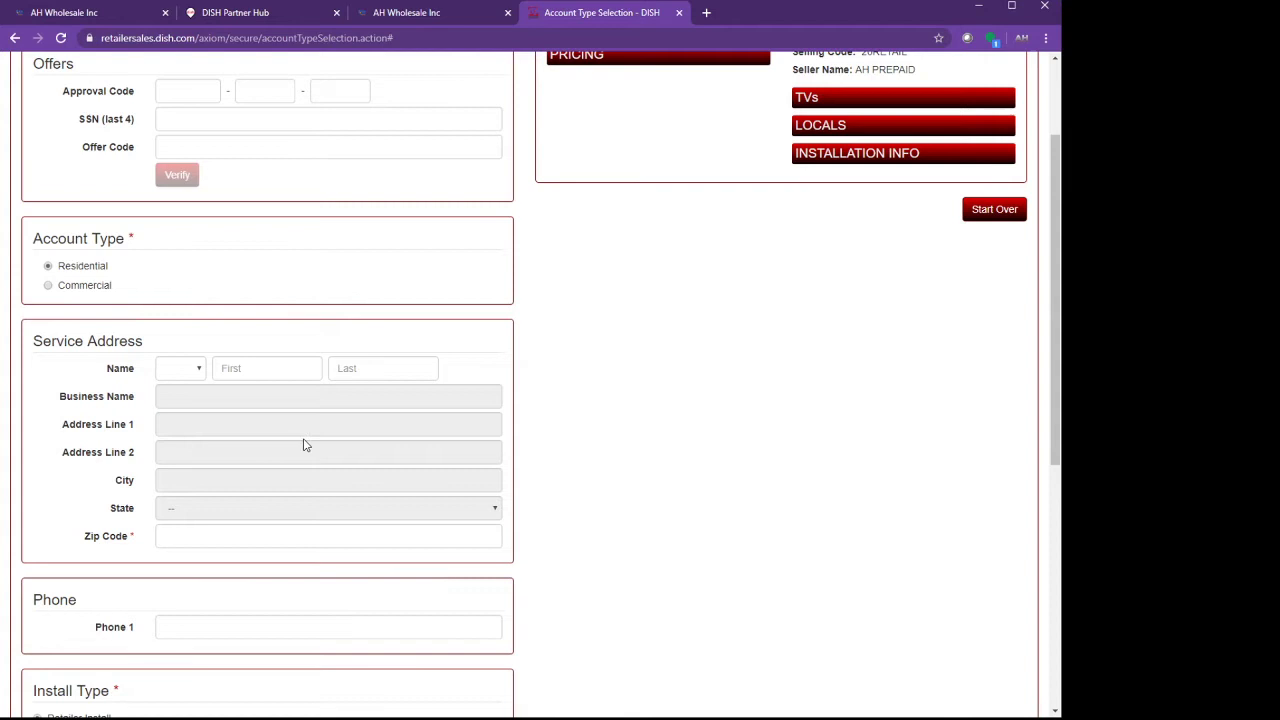
{"action": "scroll", "coordinate": [304, 444], "scroll_direction": "up", "scroll_amount": 2}
{"action": "scroll", "coordinate": [304, 444], "scroll_direction": "down", "scroll_amount": 2}
{"action": "left_click", "coordinate": [238, 367]}
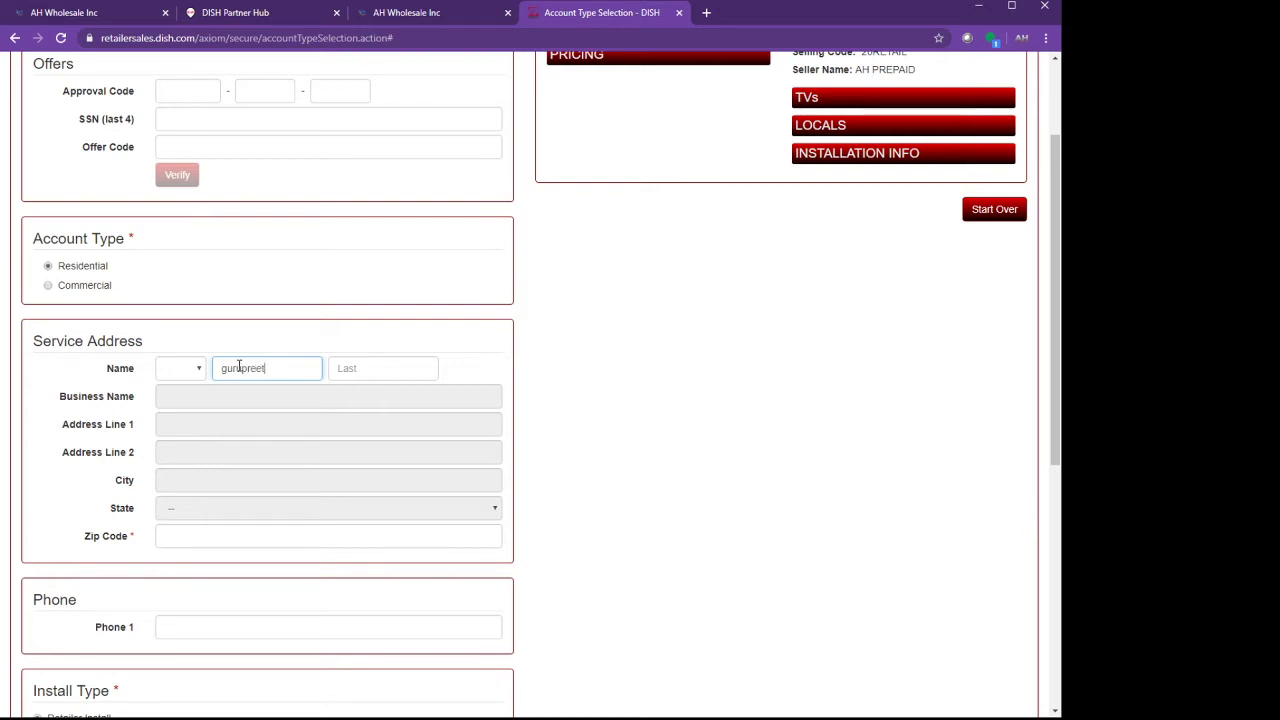
{"action": "key", "text": "Tab"}
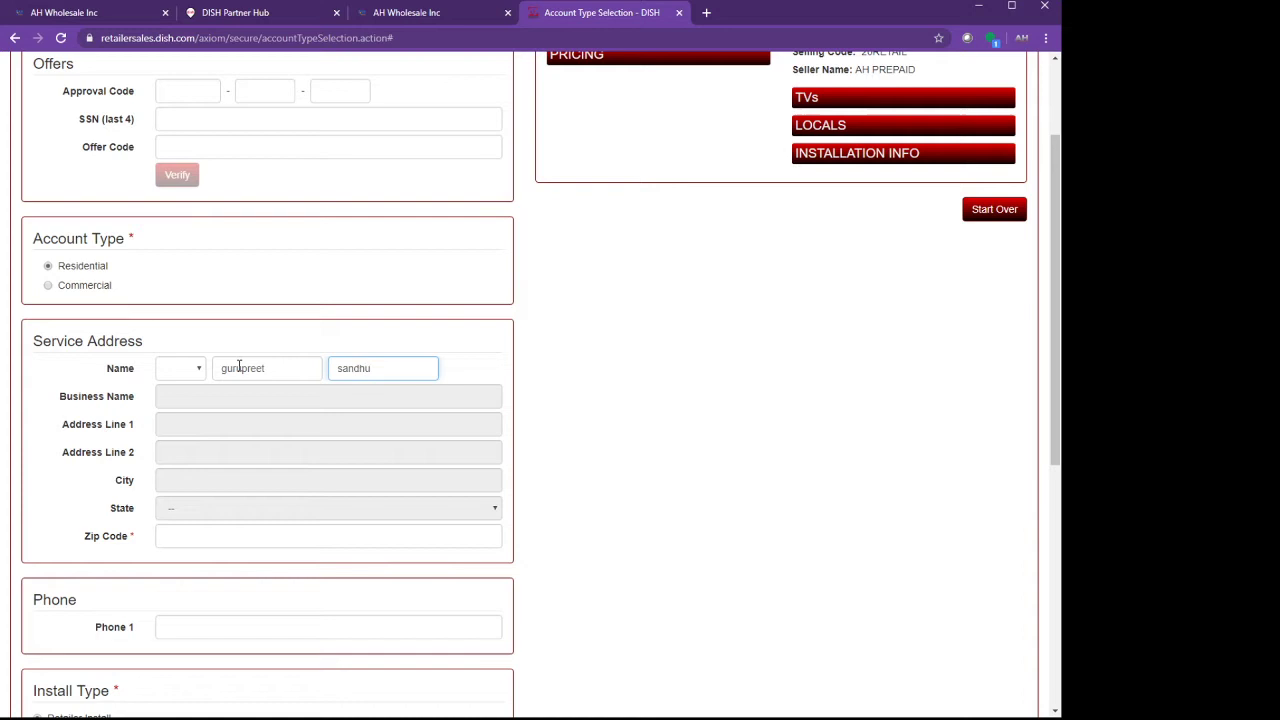
Enter the service ZIP code and choose the suggested street address so city and state fill in.
{"action": "scroll", "coordinate": [288, 450], "scroll_direction": "down", "scroll_amount": 2}
{"action": "left_click", "coordinate": [241, 391]}
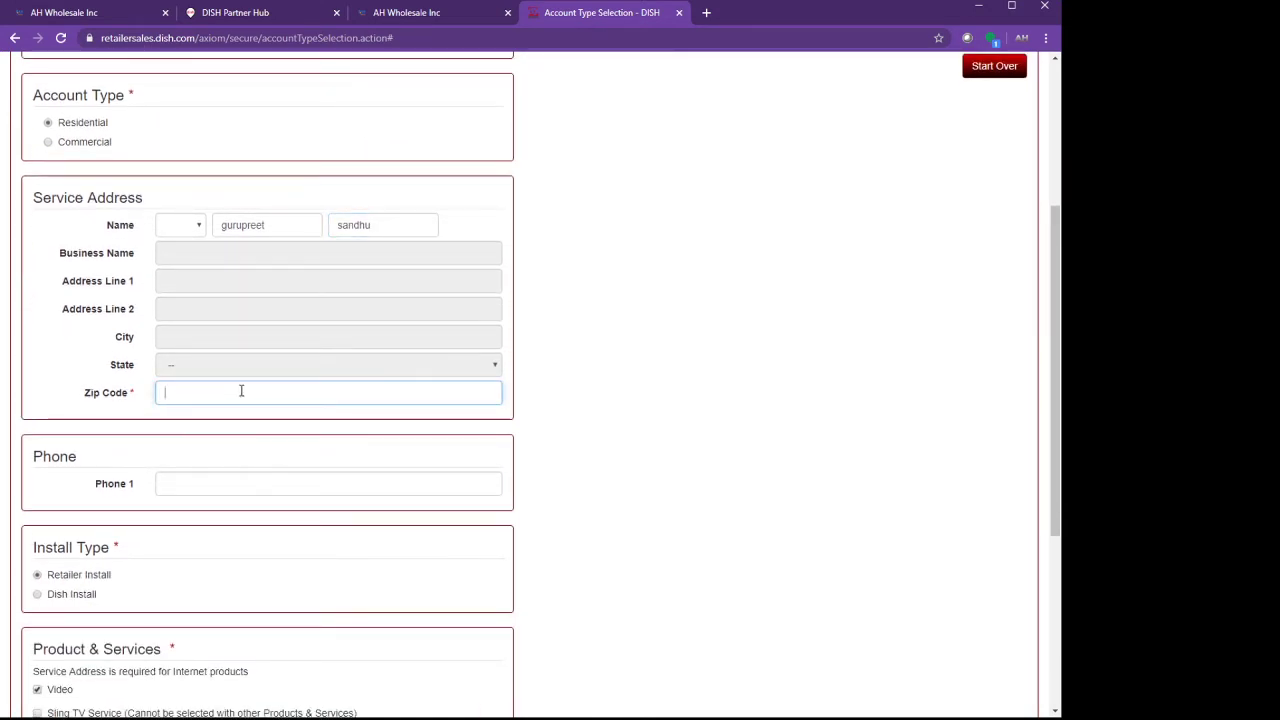
{"action": "type", "text": "95337"}
{"action": "key", "text": "Tab"}
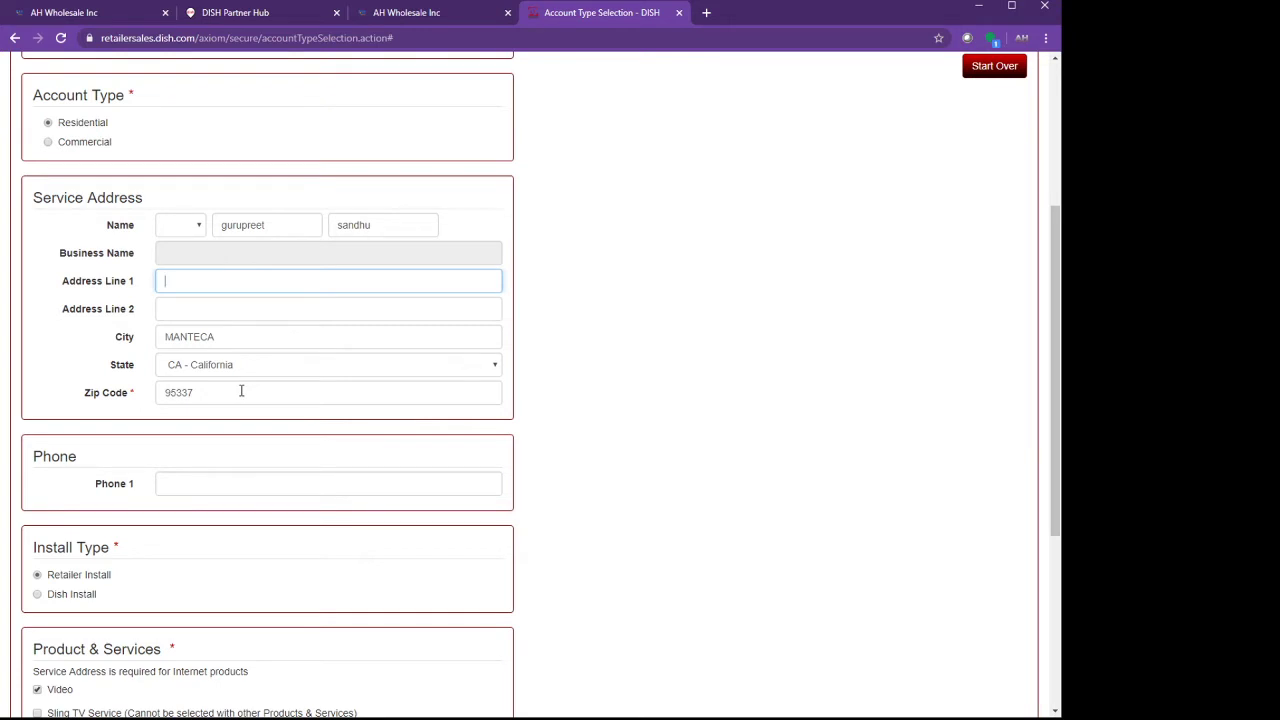
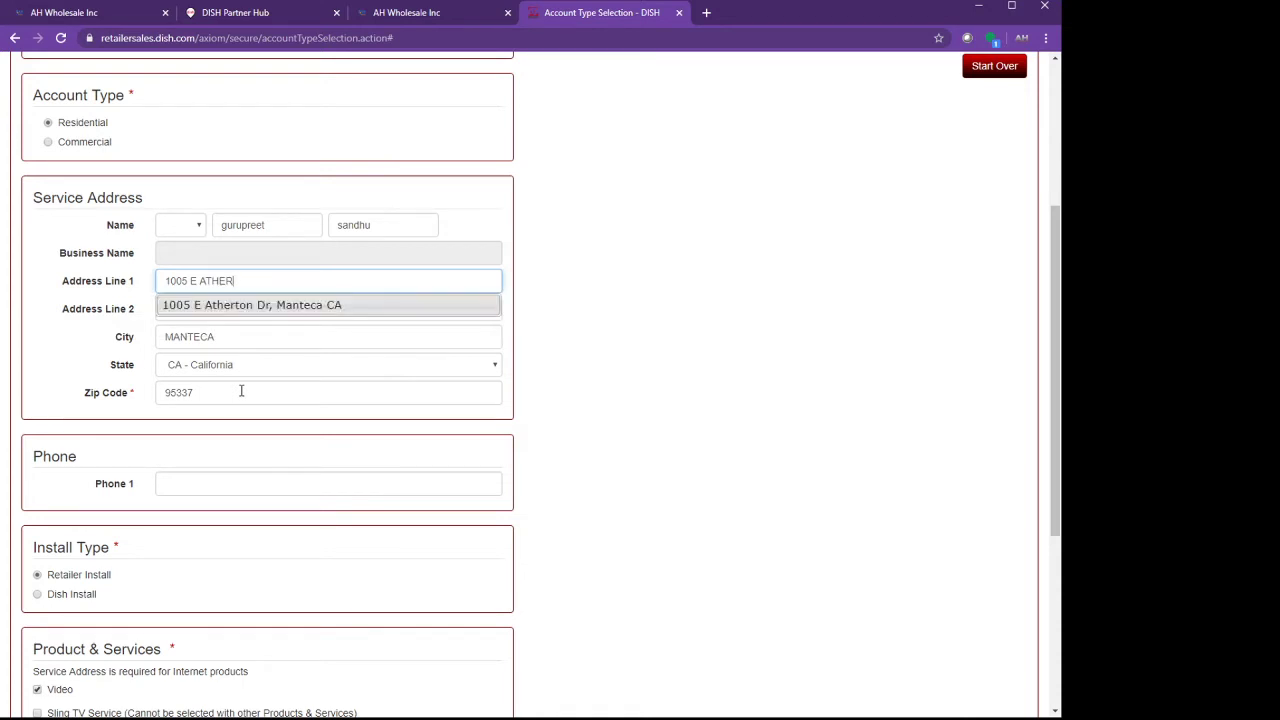
{"action": "left_click", "coordinate": [308, 305]}
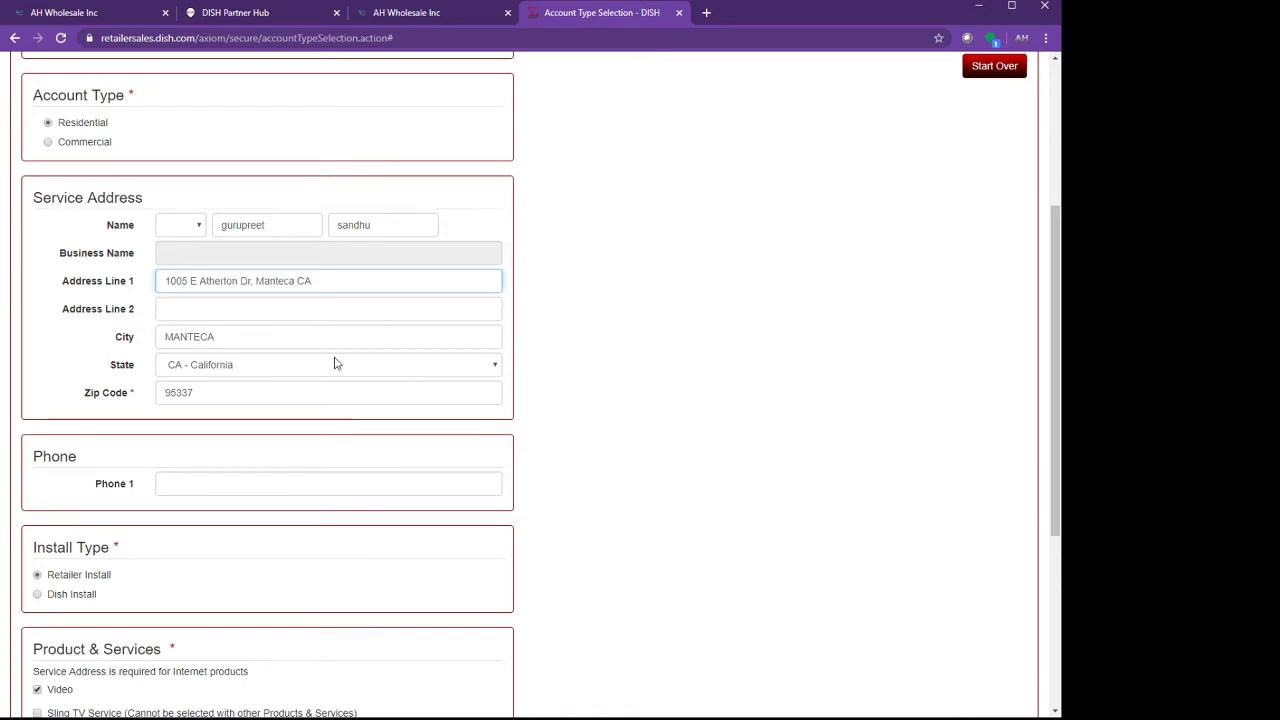
{"action": "scroll", "coordinate": [334, 360], "scroll_direction": "down", "scroll_amount": 2}
{"action": "left_click", "coordinate": [214, 341]}
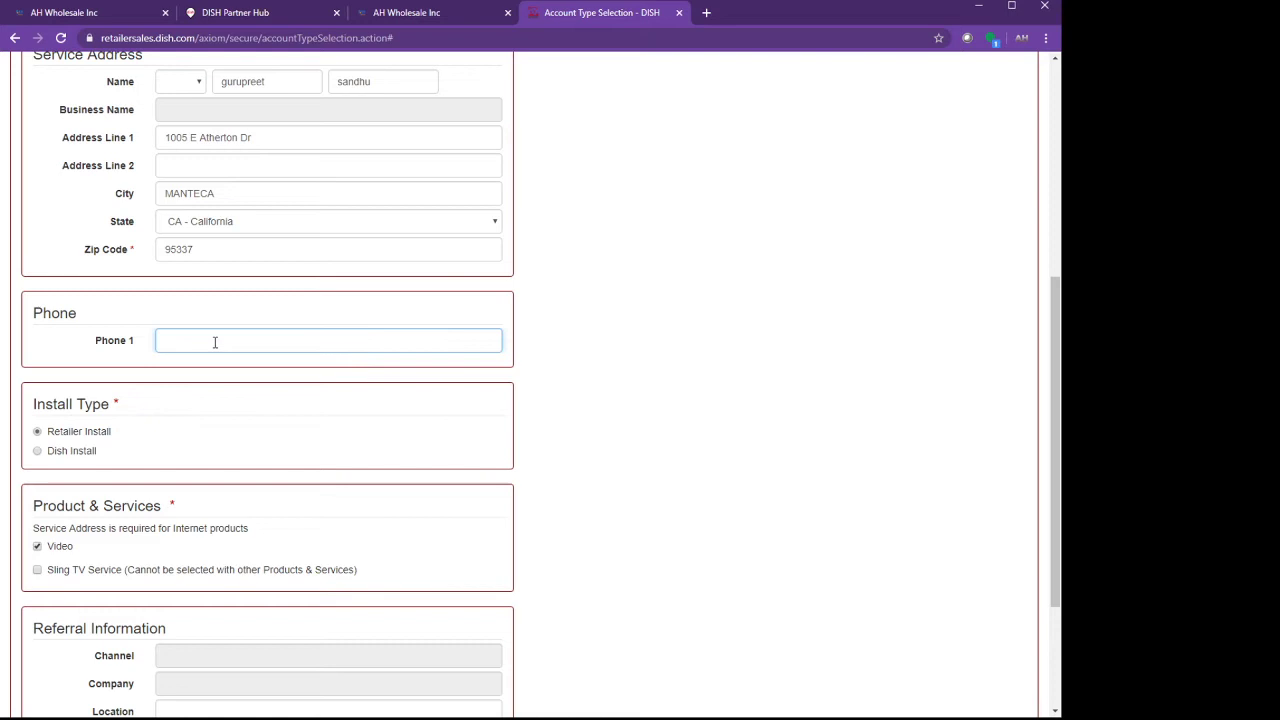
Enter the customer's phone number and select Sling TV Service as the product.
{"action": "scroll", "coordinate": [214, 342], "scroll_direction": "down", "scroll_amount": 3}
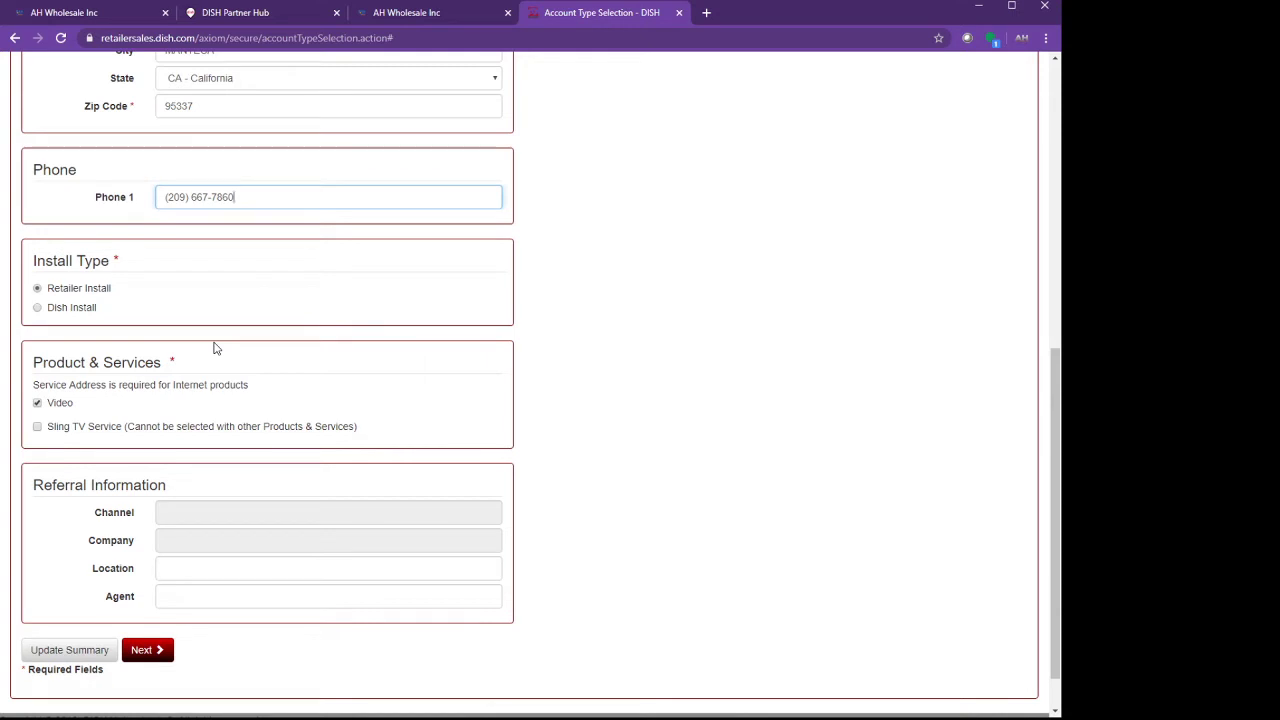
{"action": "scroll", "coordinate": [214, 347], "scroll_direction": "down", "scroll_amount": 1}
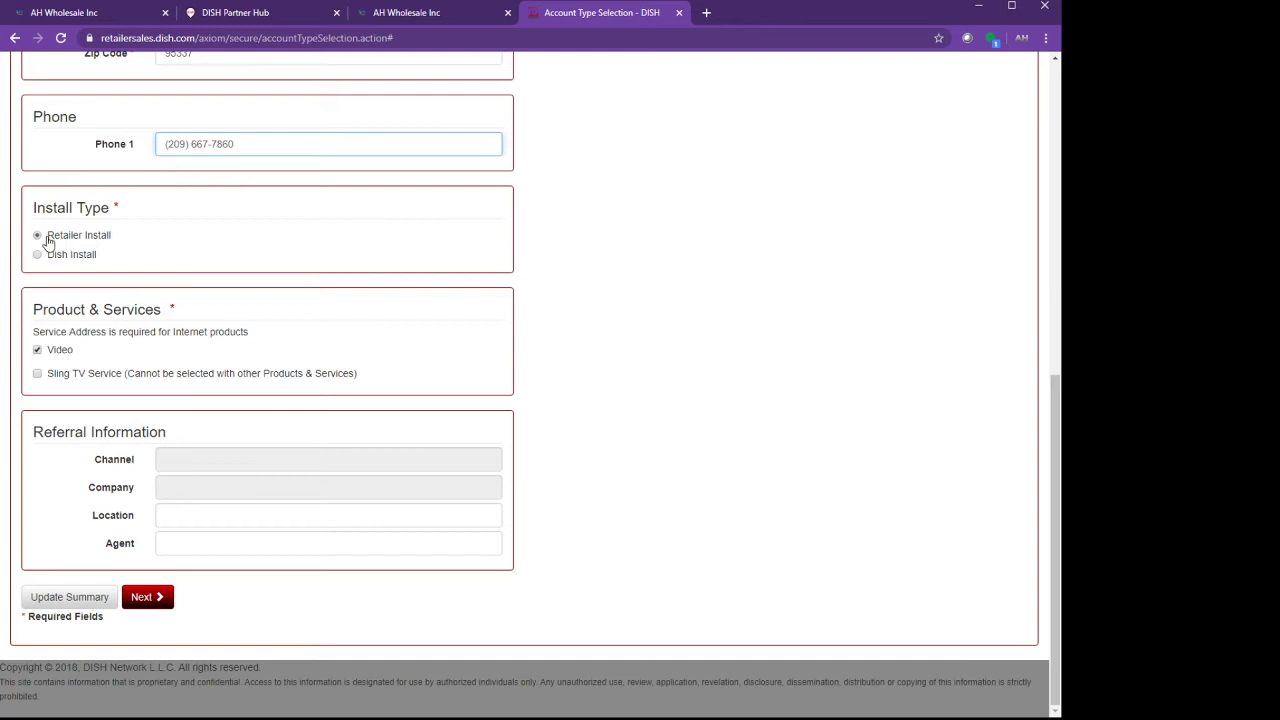
{"action": "left_click", "coordinate": [38, 376]}
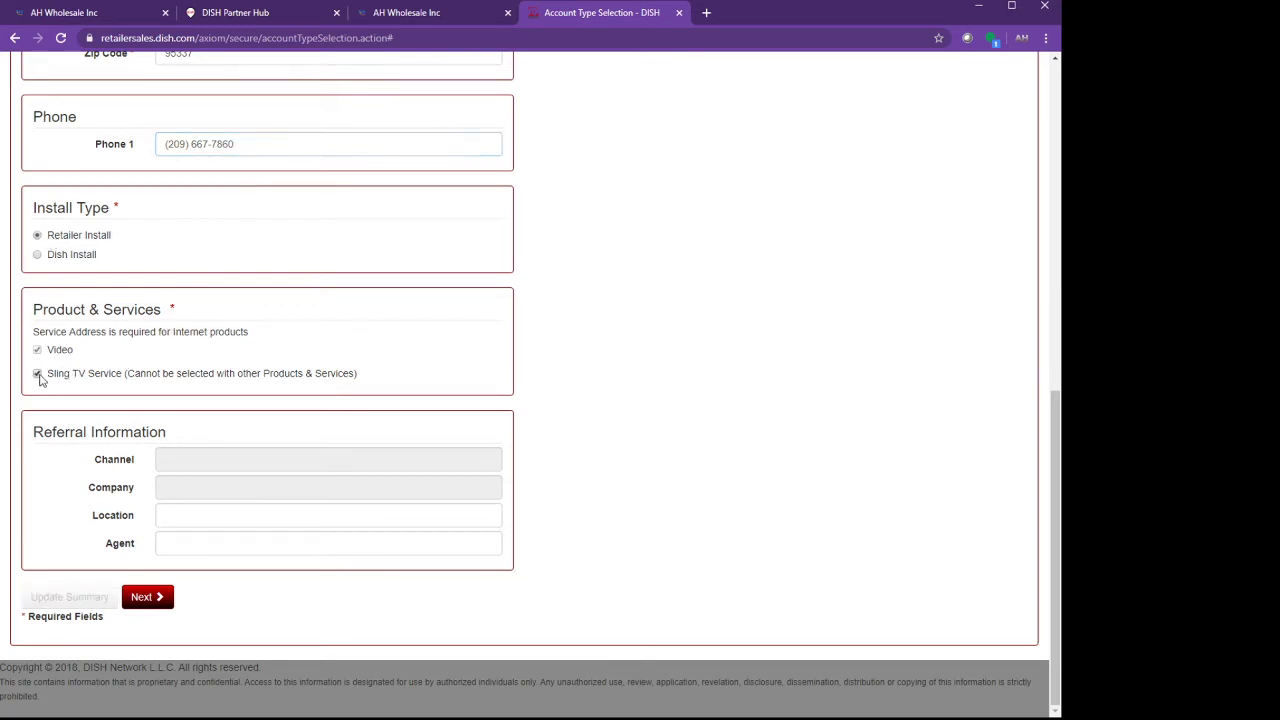
Enter the customer's e-mail address and repeat it in the Verify Email field.
{"action": "left_click", "coordinate": [147, 600]}
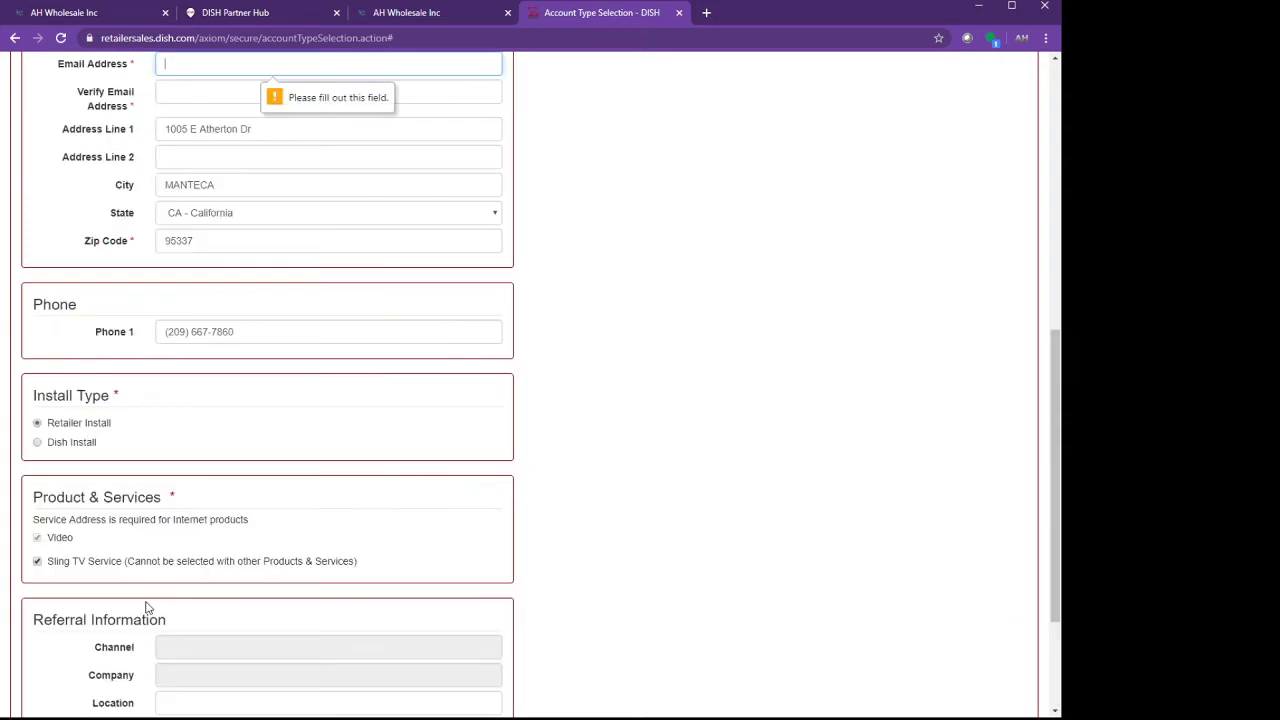
{"action": "scroll", "coordinate": [147, 607], "scroll_direction": "up", "scroll_amount": 2}
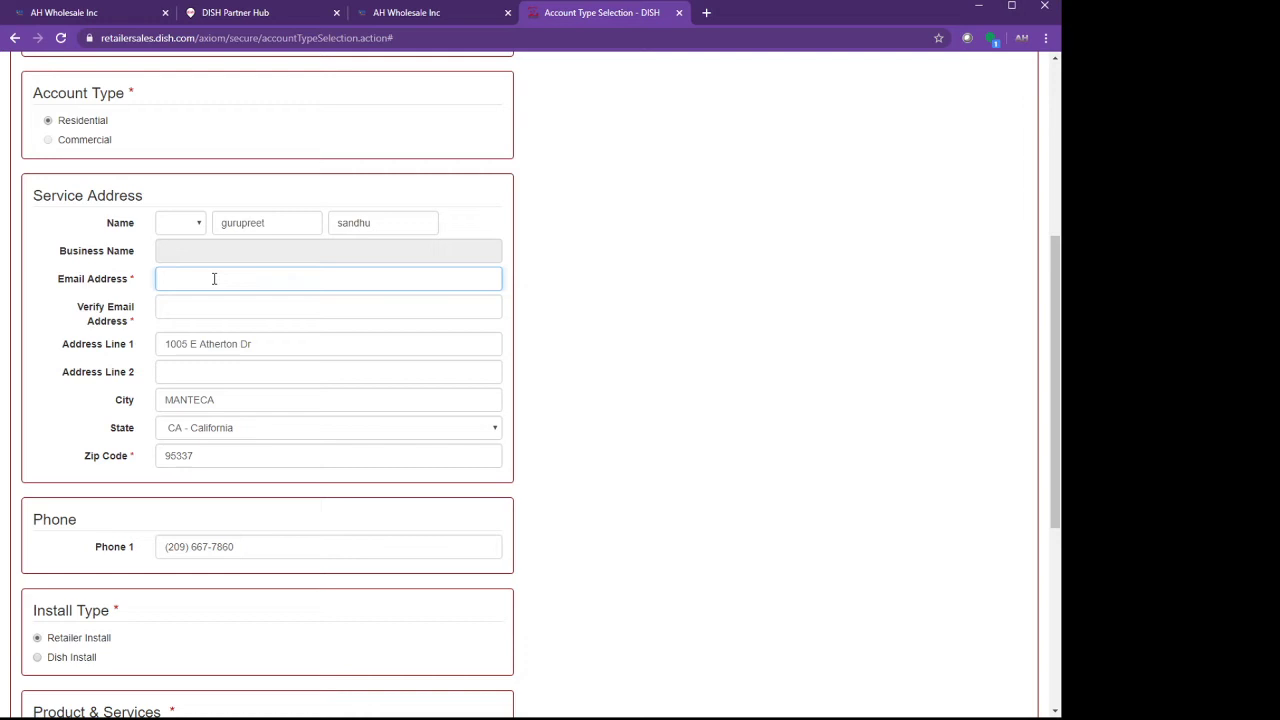
{"action": "left_click", "coordinate": [195, 304]}
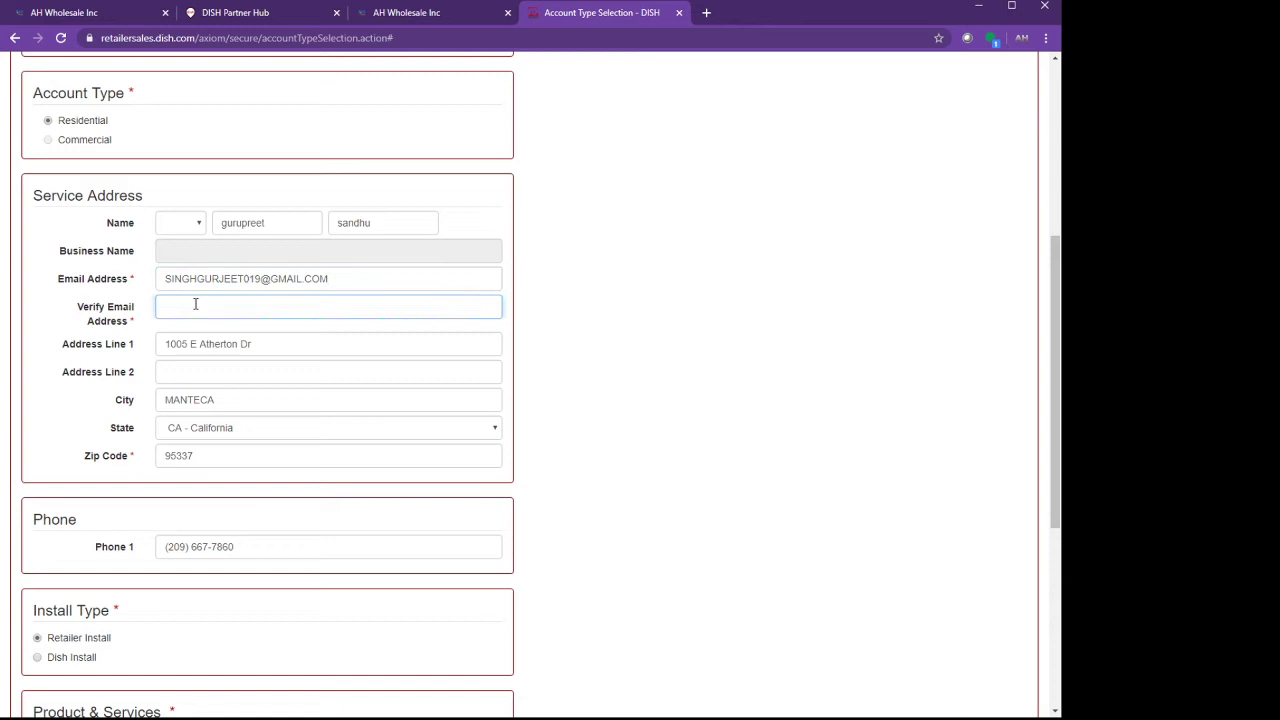
{"action": "key", "text": "Tab"}
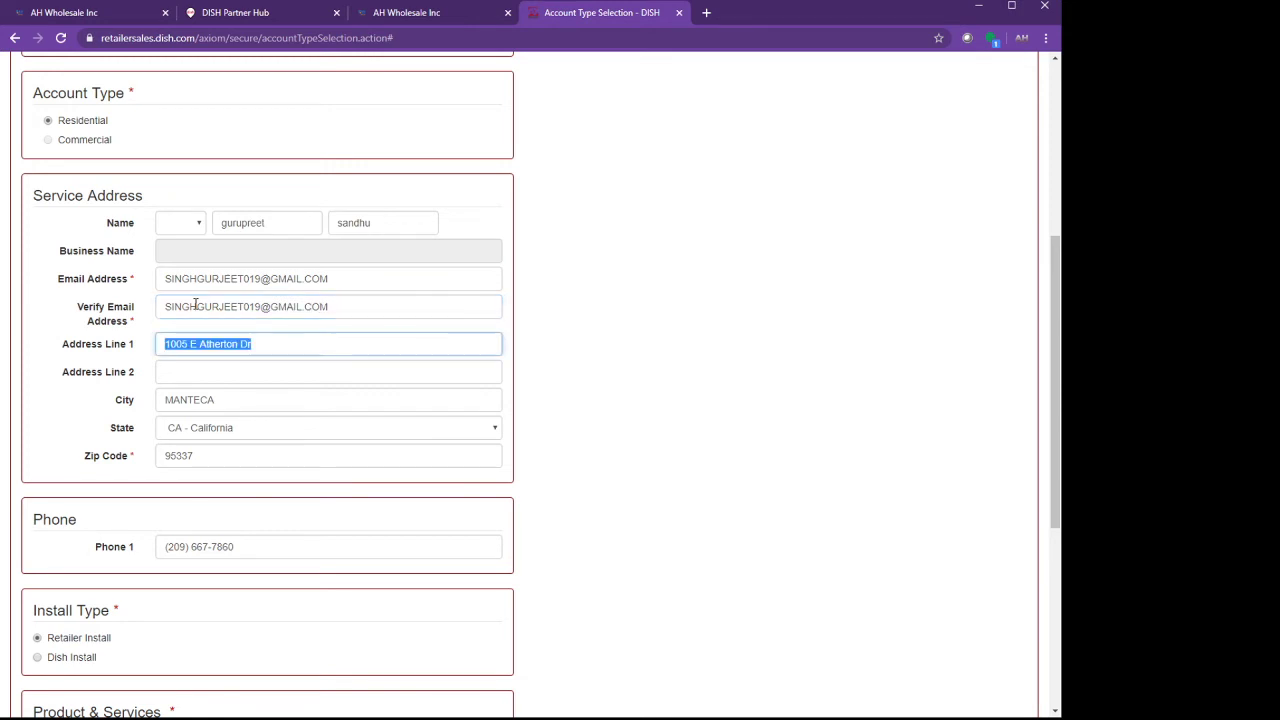
{"action": "scroll", "coordinate": [288, 440], "scroll_direction": "down", "scroll_amount": 2}
{"action": "scroll", "coordinate": [288, 440], "scroll_direction": "down", "scroll_amount": 3}
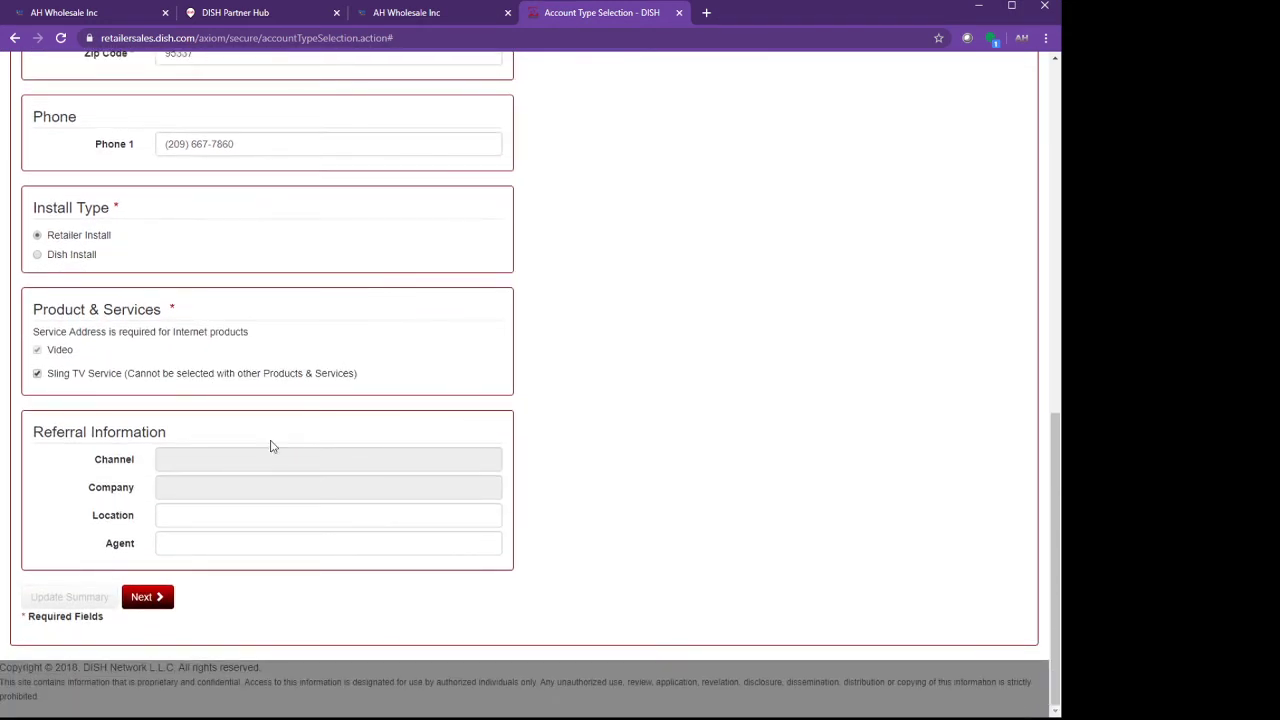
Choose the Annual Plan promotion and continue to the Sling TV services selection.
{"action": "left_click", "coordinate": [150, 598]}
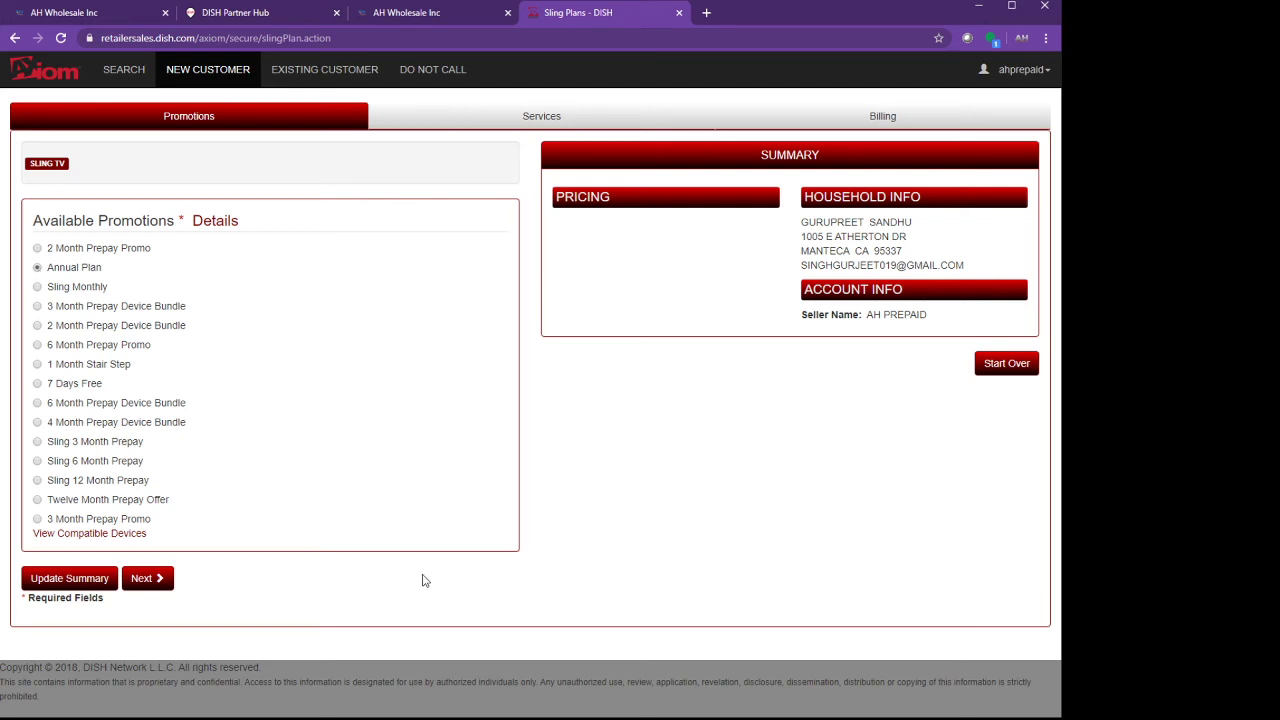
{"action": "left_click", "coordinate": [143, 580]}
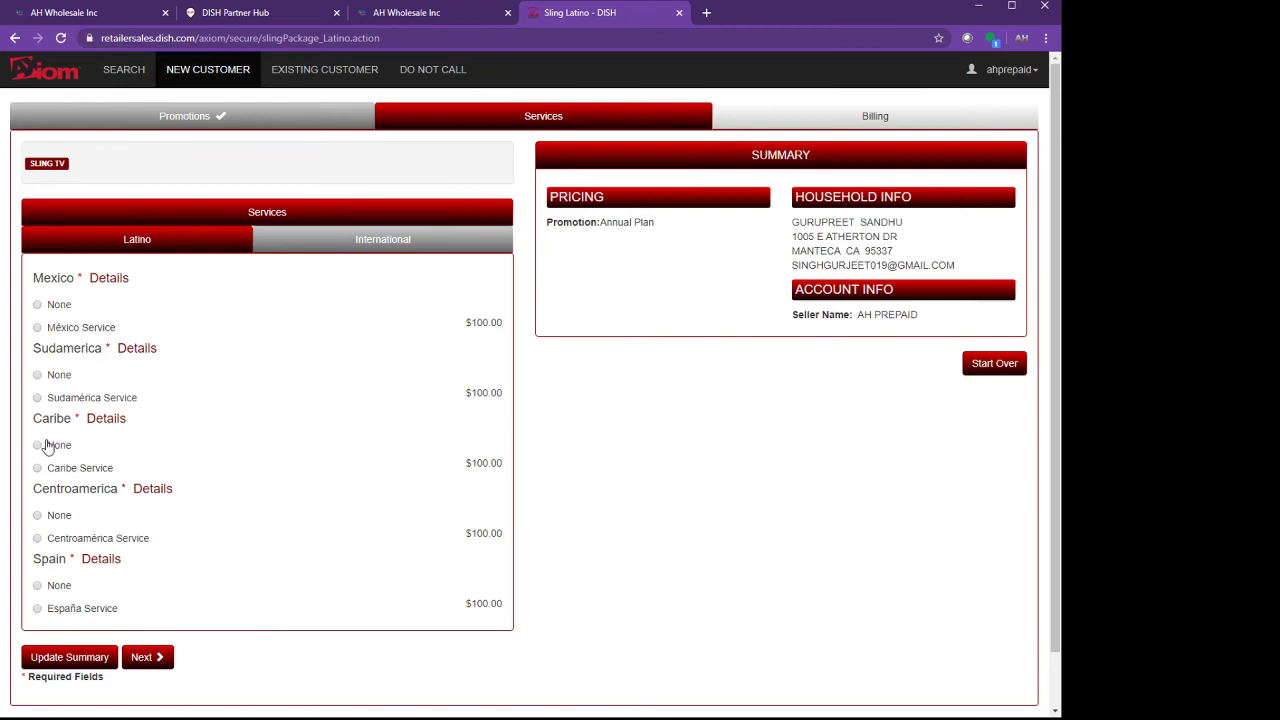
Look over the Latino services list, then switch to the International packages.
{"action": "left_click", "coordinate": [119, 250]}
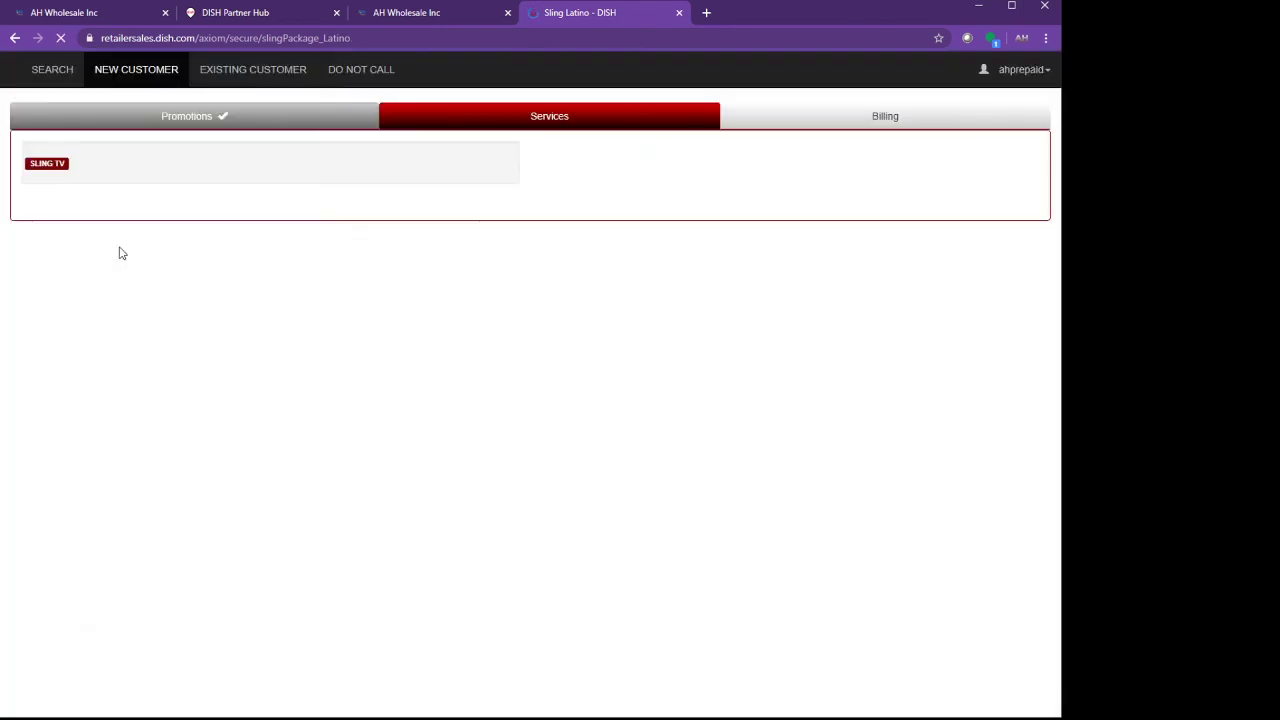
{"action": "scroll", "coordinate": [152, 376], "scroll_direction": "down", "scroll_amount": 1}
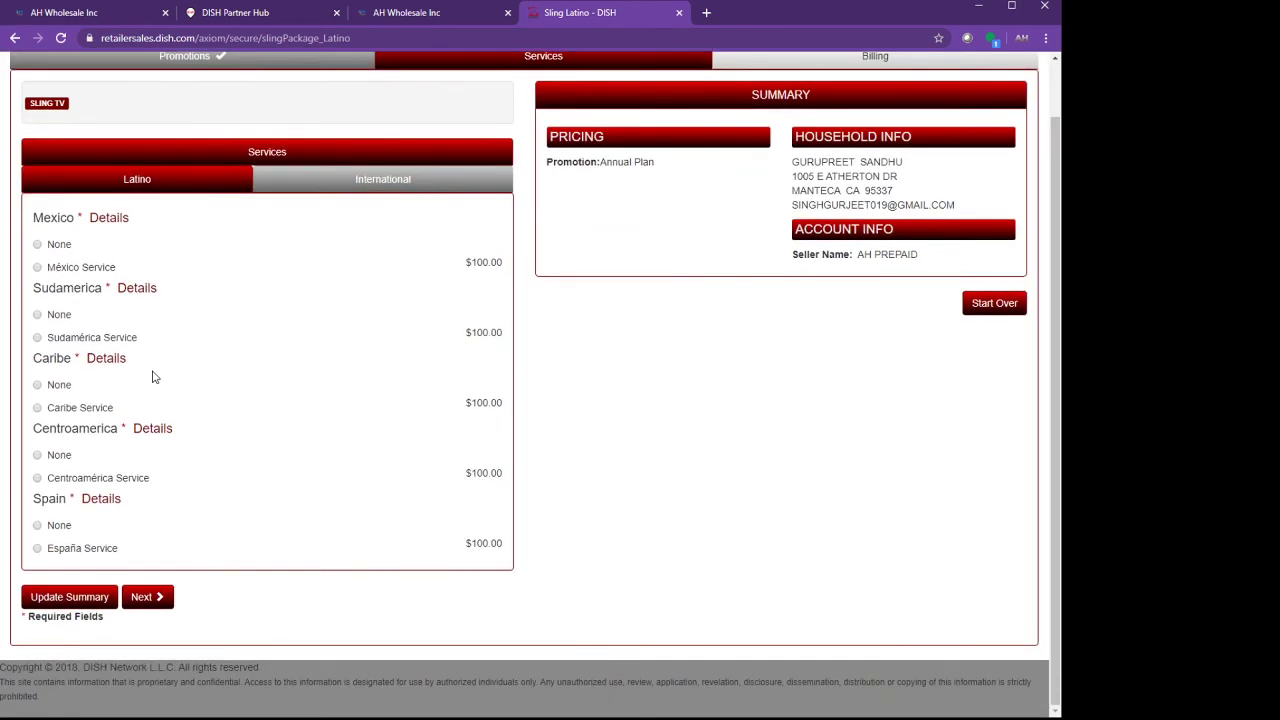
{"action": "scroll", "coordinate": [157, 505], "scroll_direction": "up", "scroll_amount": 1}
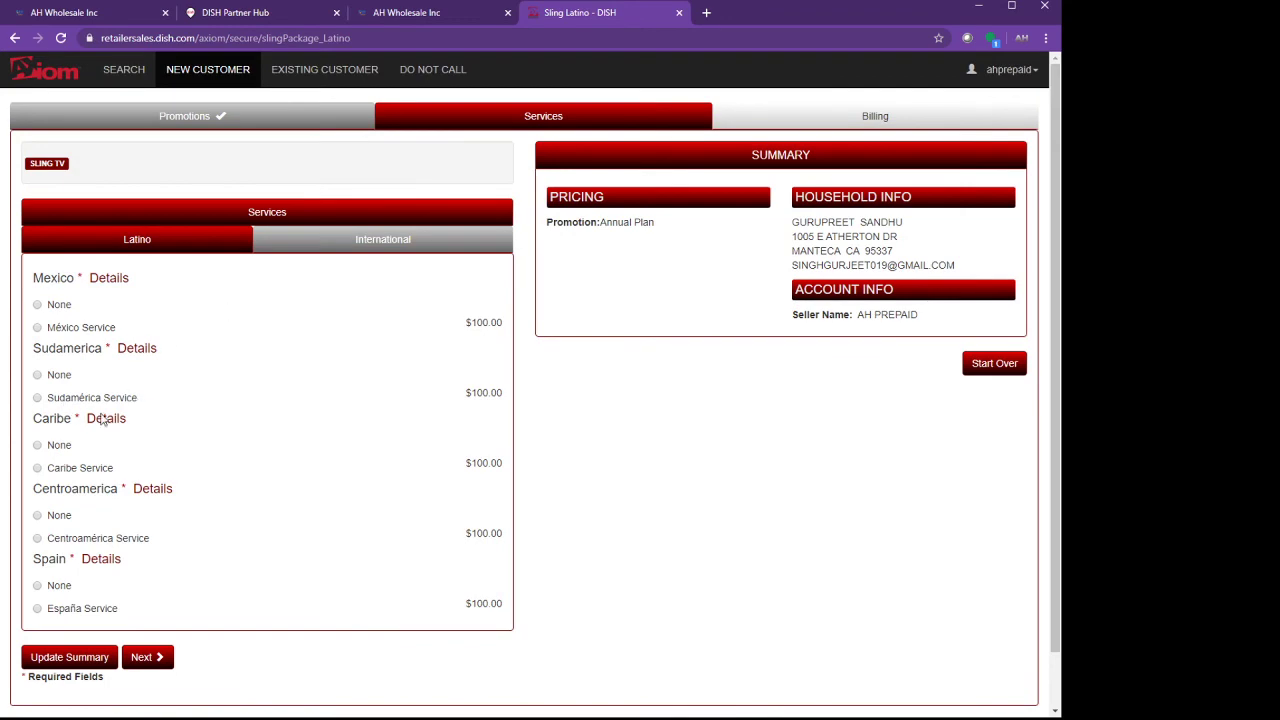
{"action": "left_click", "coordinate": [138, 238]}
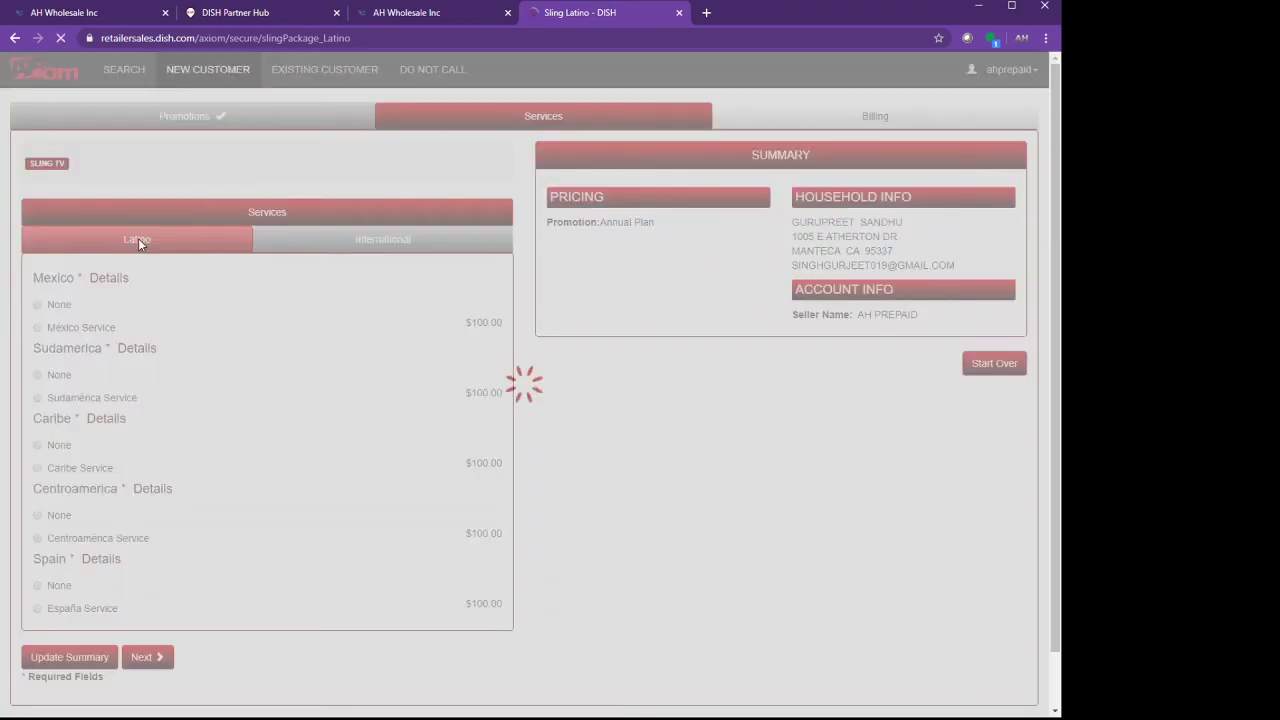
{"action": "left_click", "coordinate": [266, 209]}
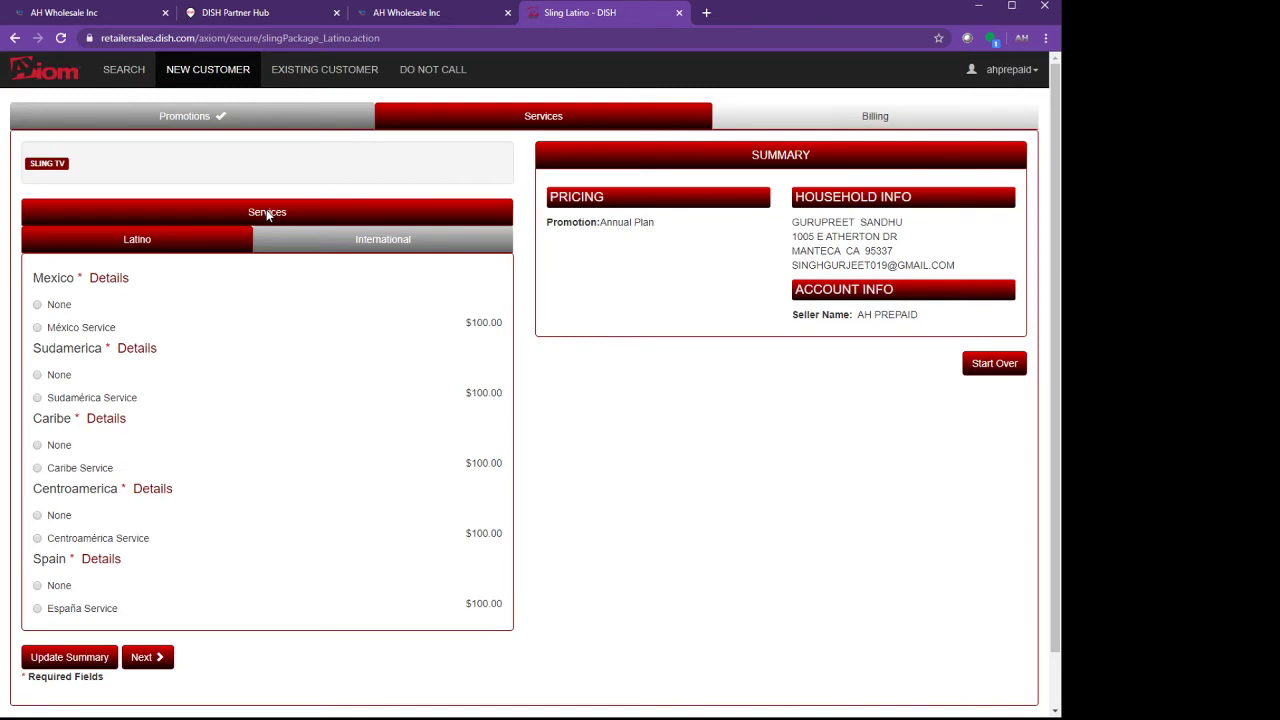
{"action": "left_click", "coordinate": [377, 244]}
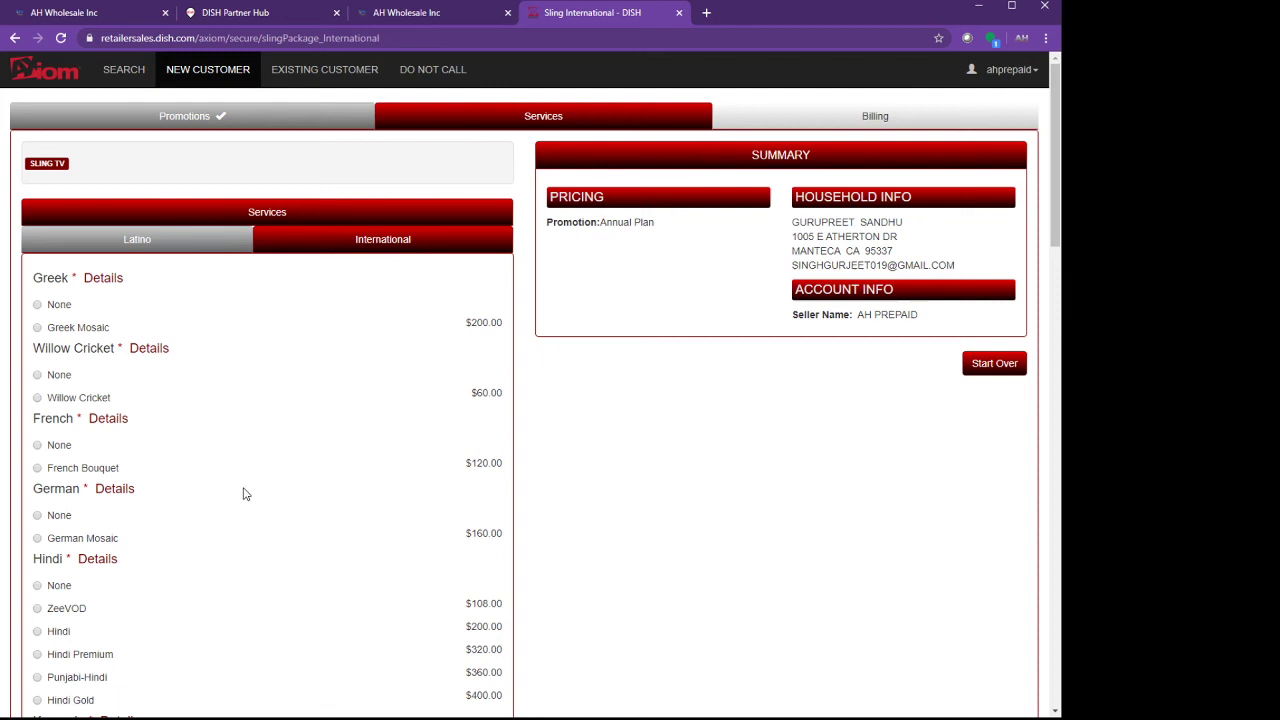
Select the Hindi and Punjabi international packages and continue to billing.
{"action": "scroll", "coordinate": [245, 493], "scroll_direction": "down", "scroll_amount": 1}
{"action": "left_click", "coordinate": [38, 560]}
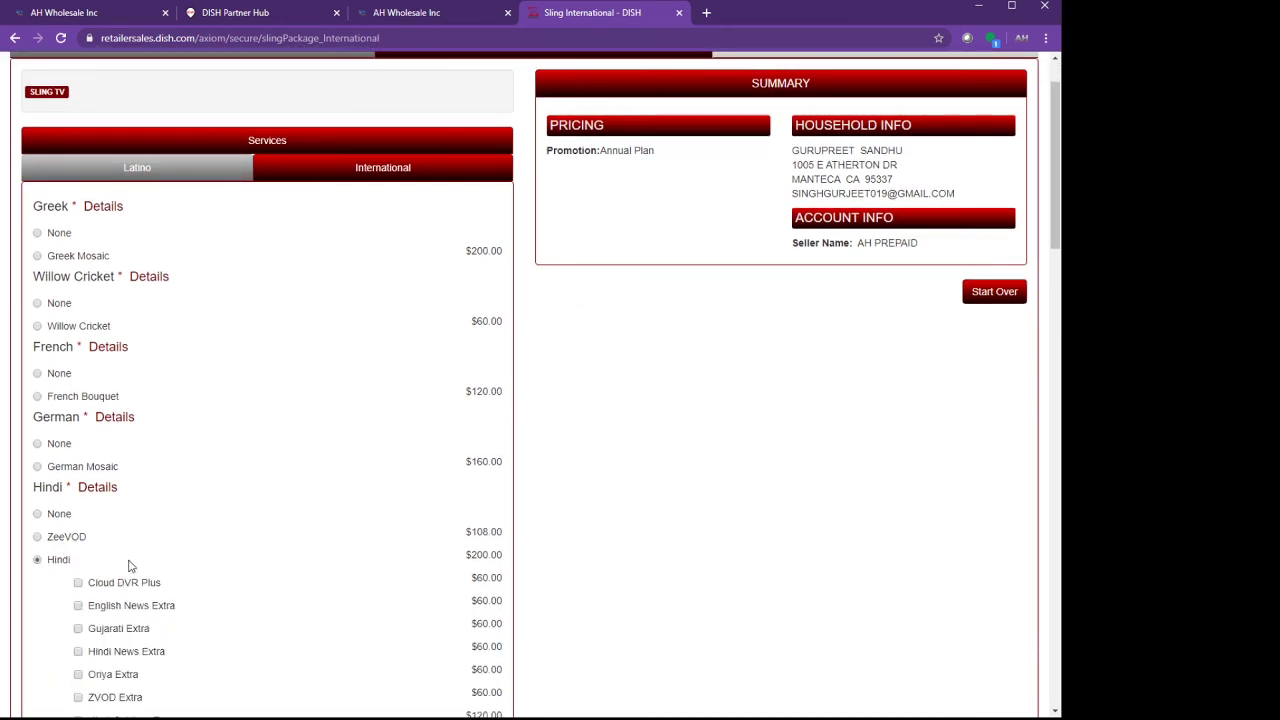
{"action": "scroll", "coordinate": [270, 529], "scroll_direction": "down", "scroll_amount": 1}
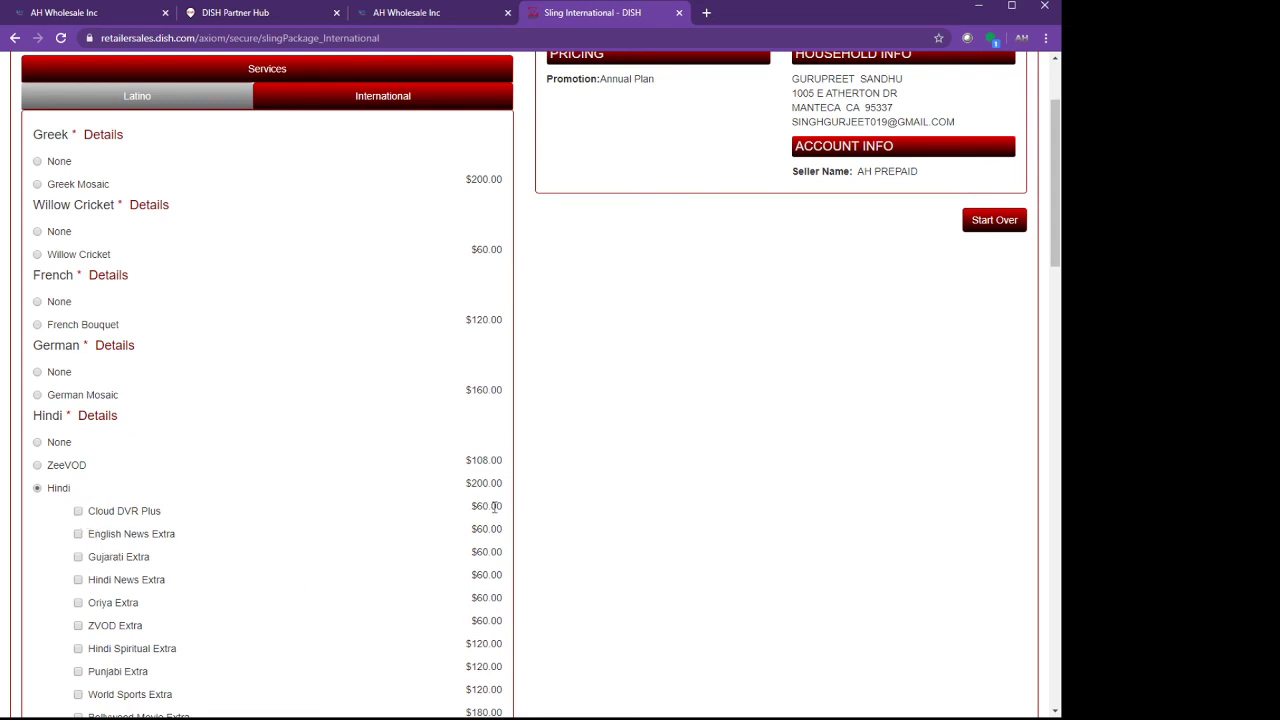
{"action": "left_click_drag", "start_coordinate": [497, 507], "coordinate": [466, 510]}
{"action": "scroll", "coordinate": [197, 522], "scroll_direction": "down", "scroll_amount": 3}
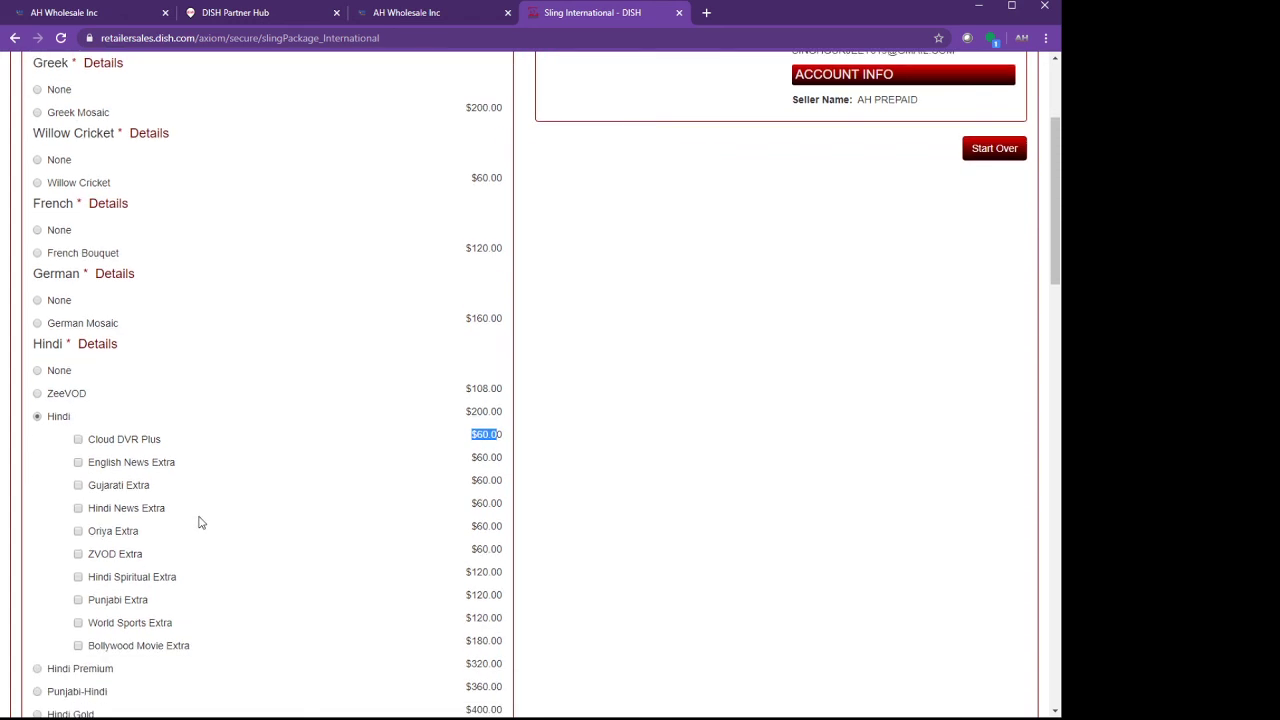
{"action": "scroll", "coordinate": [198, 522], "scroll_direction": "down", "scroll_amount": 1}
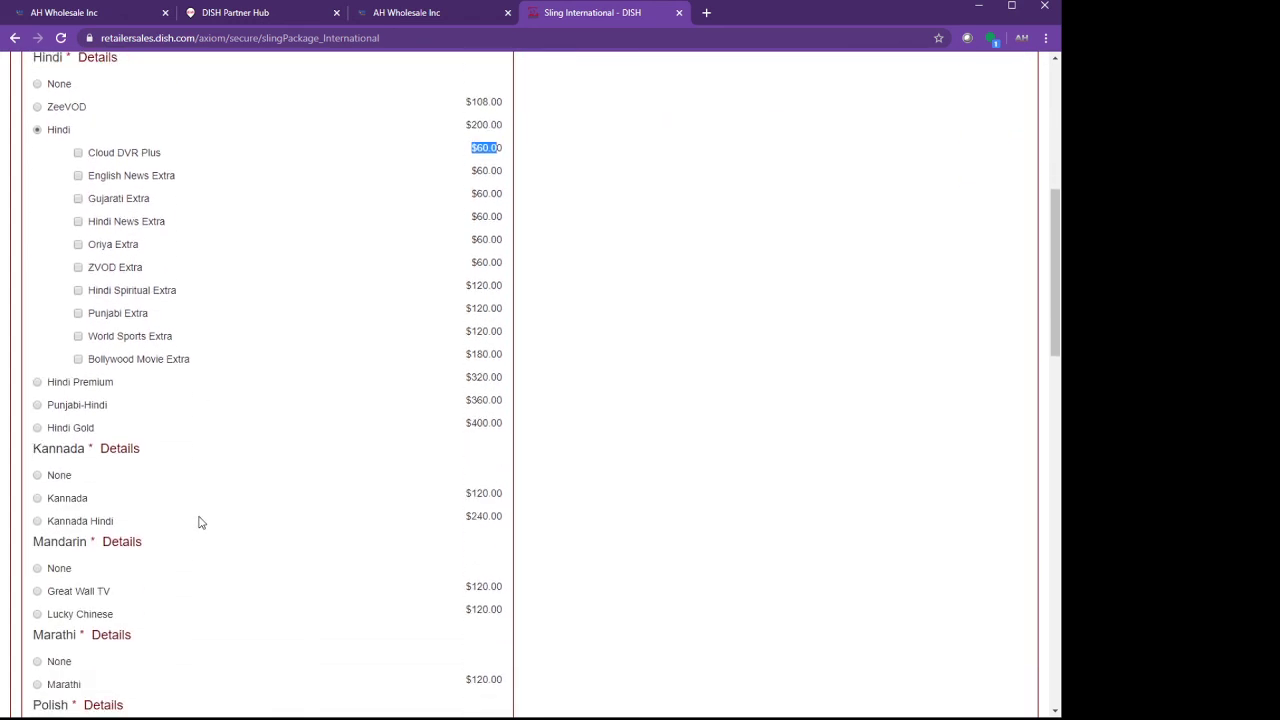
{"action": "scroll", "coordinate": [198, 522], "scroll_direction": "down", "scroll_amount": 2}
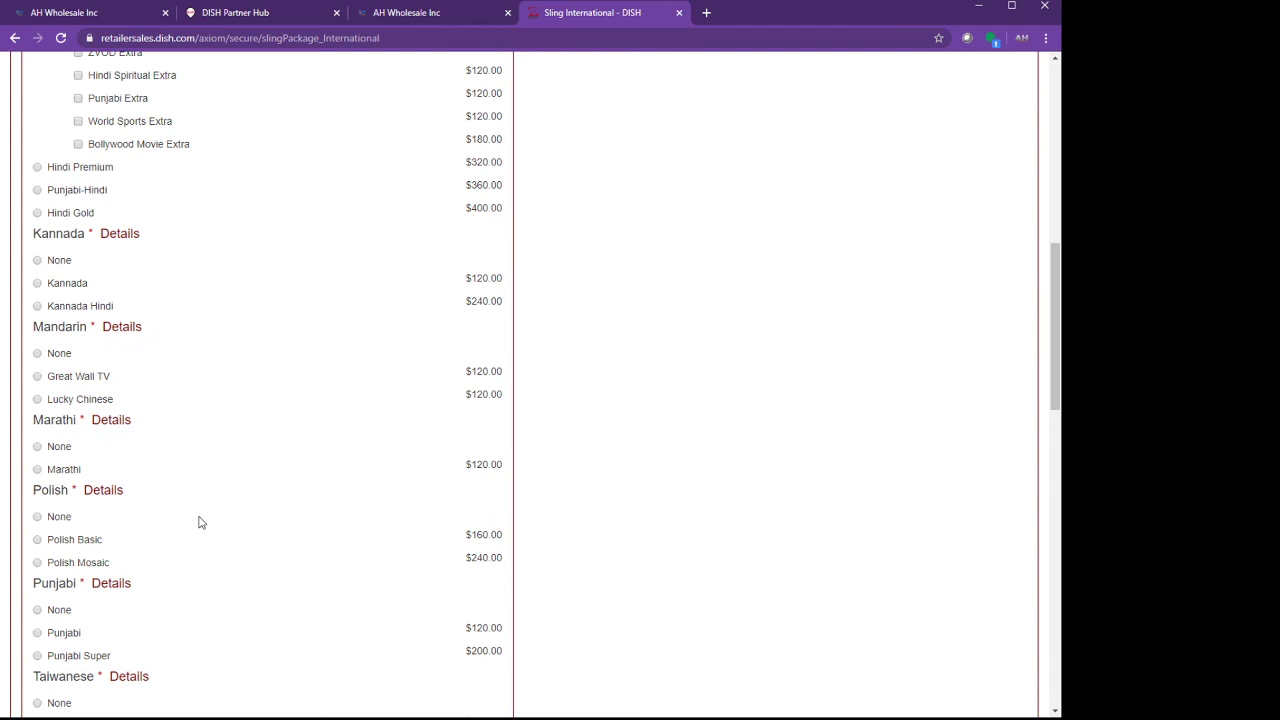
{"action": "left_click", "coordinate": [38, 633]}
{"action": "scroll", "coordinate": [423, 583], "scroll_direction": "down", "scroll_amount": 5}
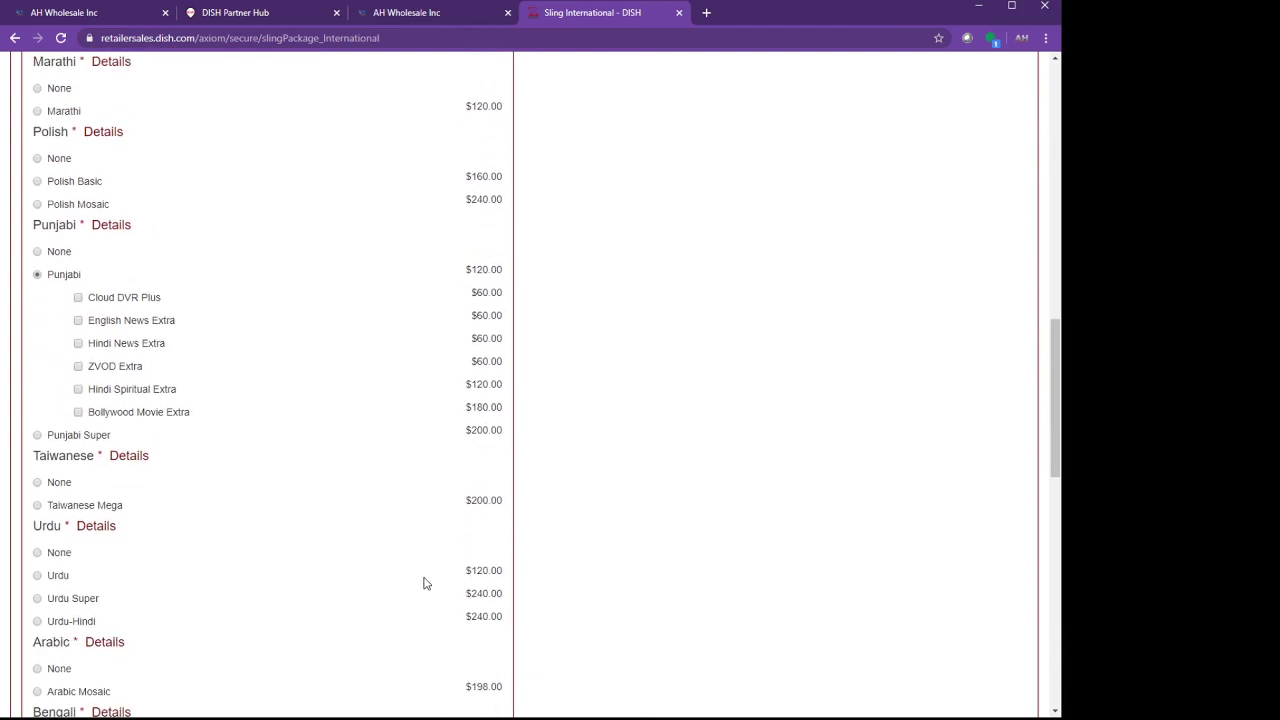
{"action": "scroll", "coordinate": [423, 583], "scroll_direction": "down", "scroll_amount": 9}
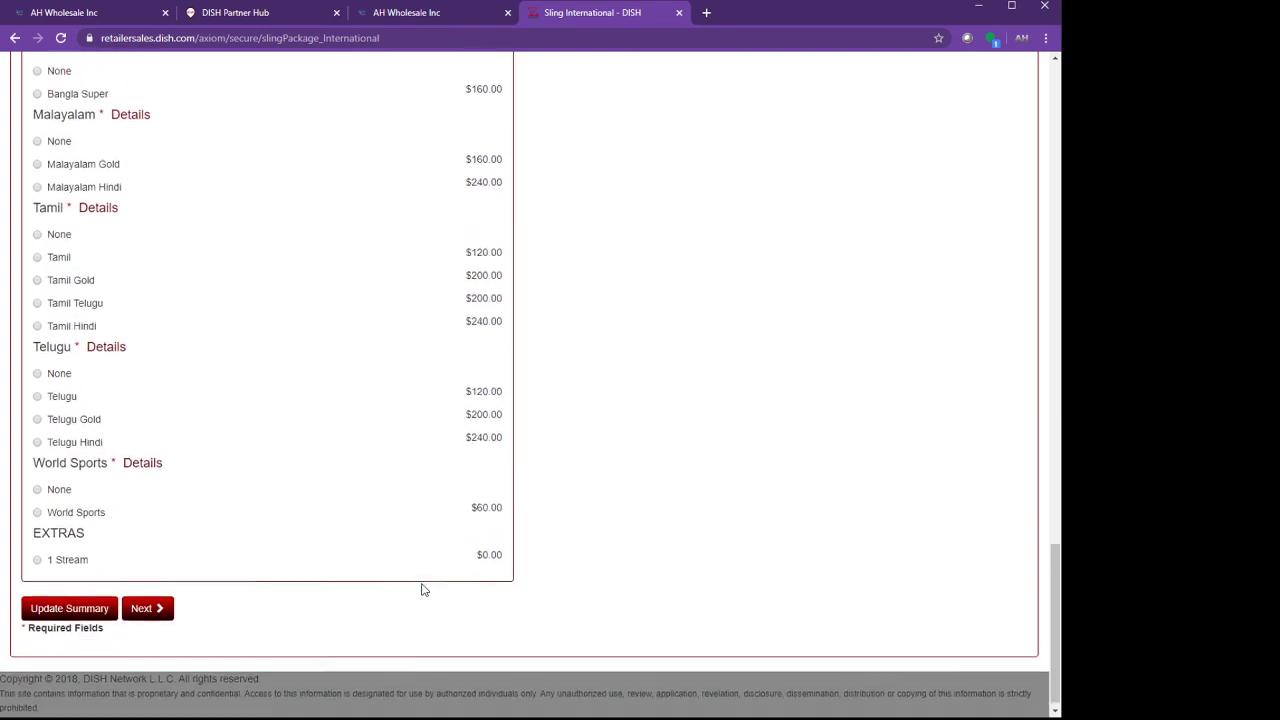
{"action": "left_click", "coordinate": [155, 600]}
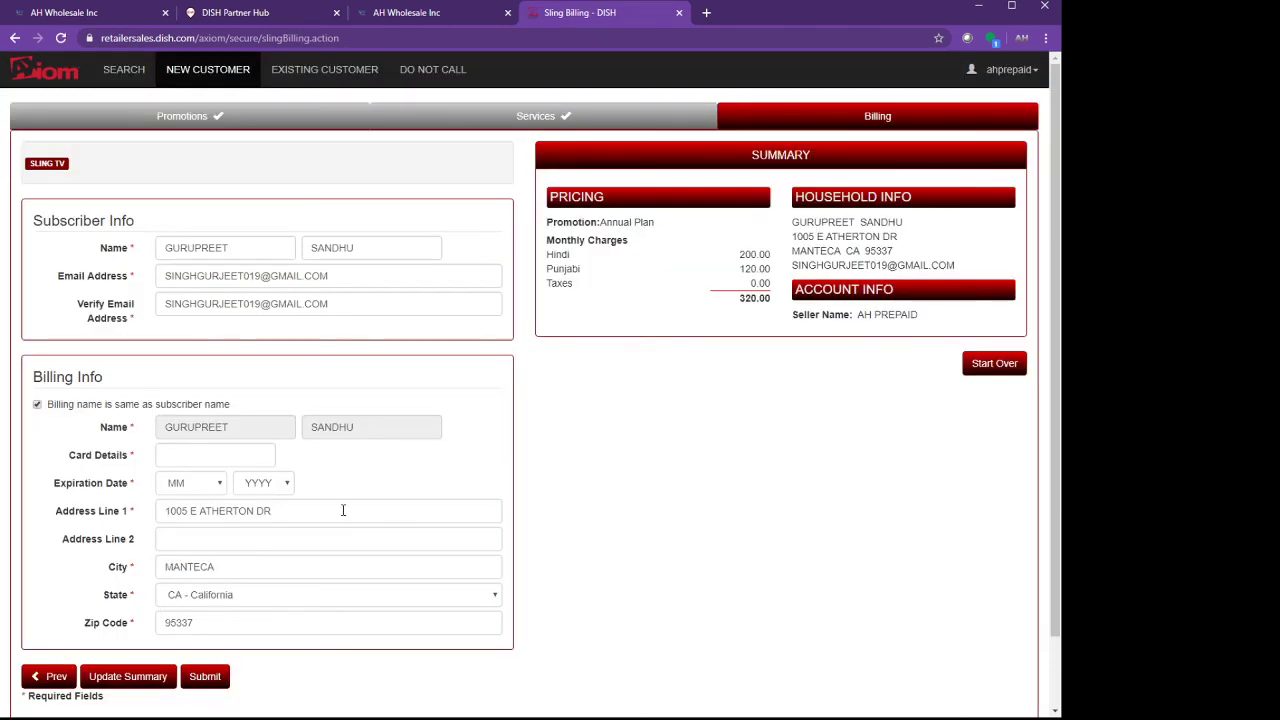
Scroll past the $320.00 Hindi and Punjabi summary into the Card Details field.
{"action": "scroll", "coordinate": [343, 509], "scroll_direction": "down", "scroll_amount": 2}
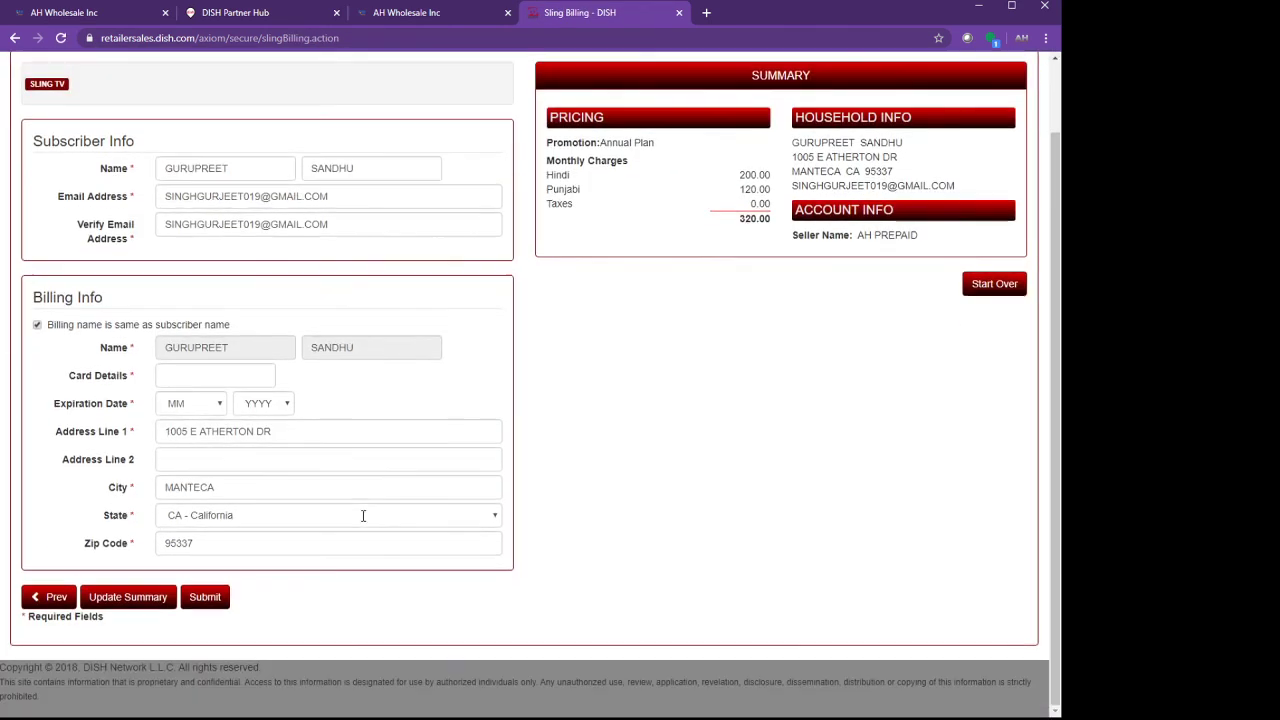
{"action": "left_click", "coordinate": [188, 376]}
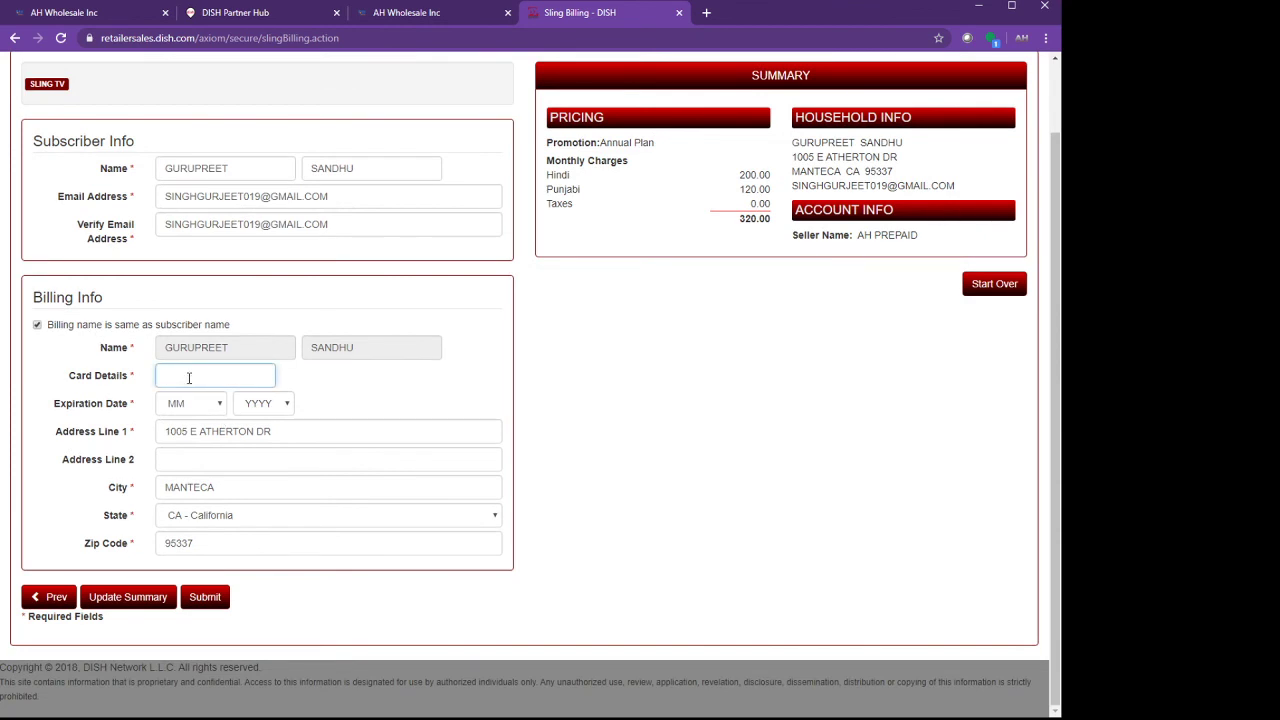